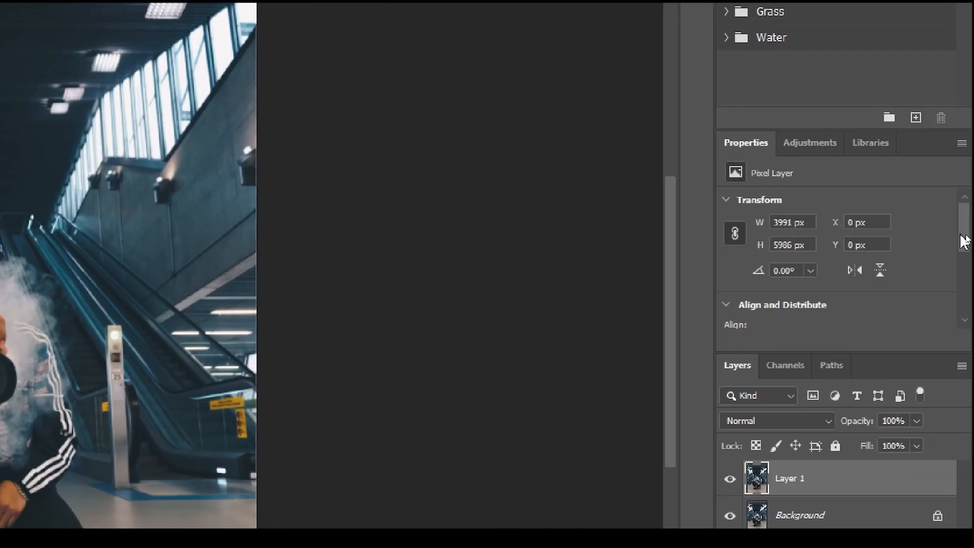
Remove the background from Layer 1 so that only the crouching photographer is kept by its layer mask
{"action": "left_click_drag", "start_coordinate": [969, 240], "coordinate": [966, 283]}
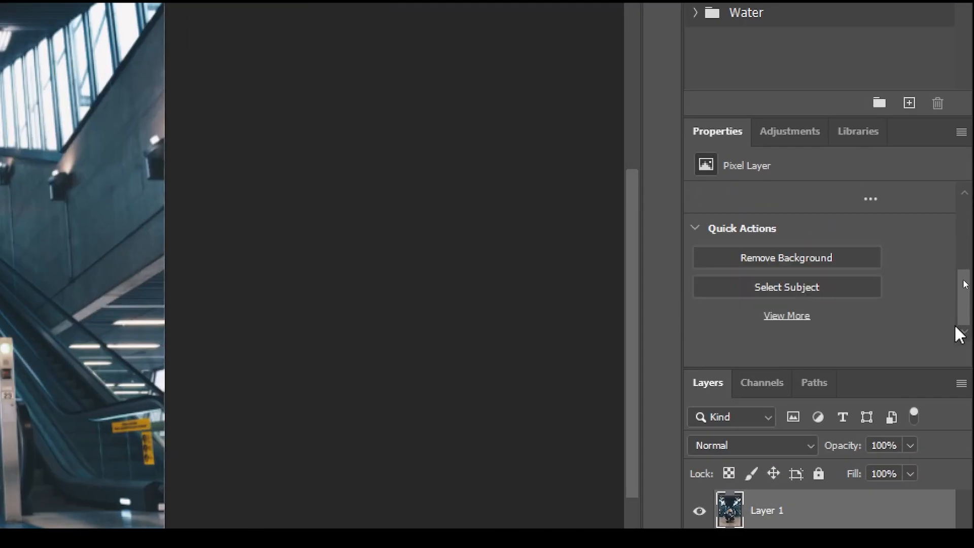
{"action": "left_click", "coordinate": [779, 257]}
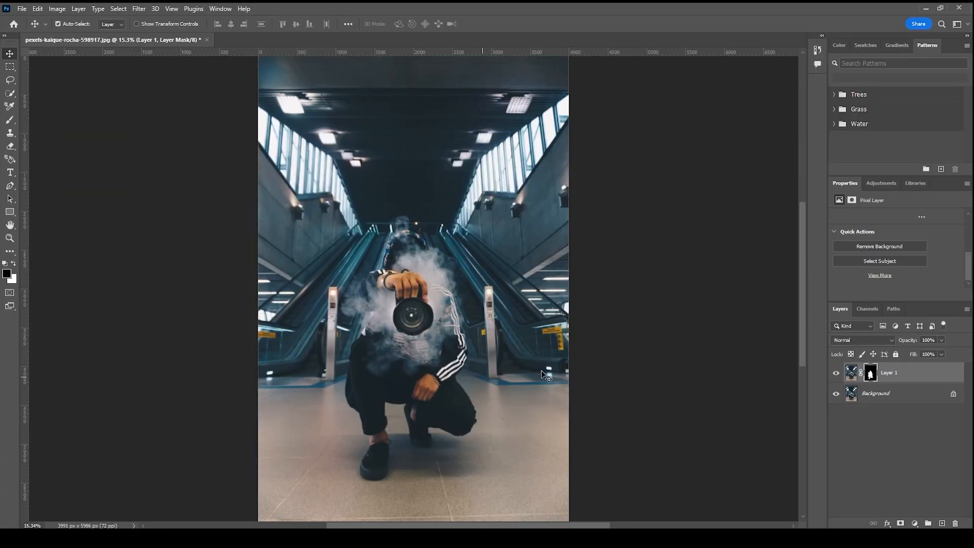
Add the horizontal text "Dreamy" over the escalators beside the subject, and discard the stray placeholder text layer outside the photo
{"action": "left_click", "coordinate": [10, 173]}
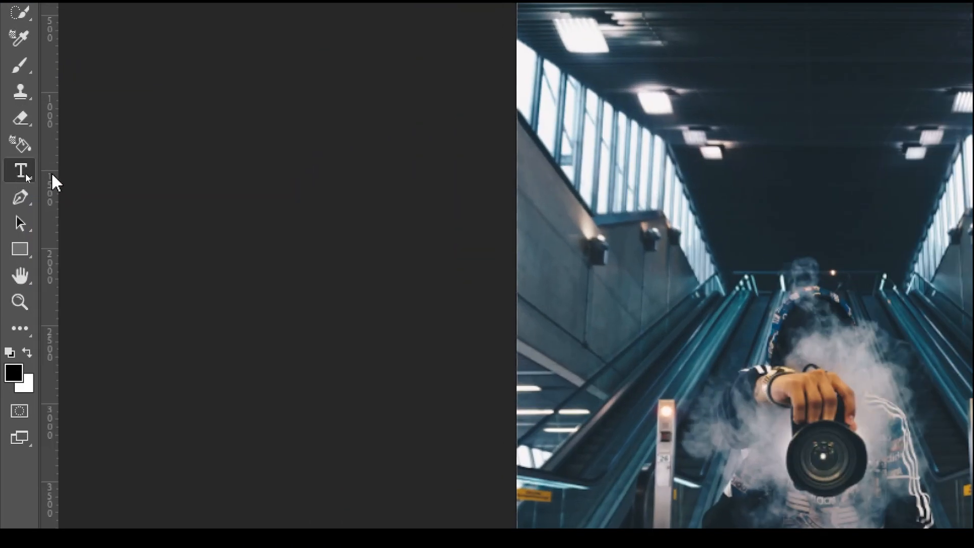
{"action": "right_click", "coordinate": [16, 174]}
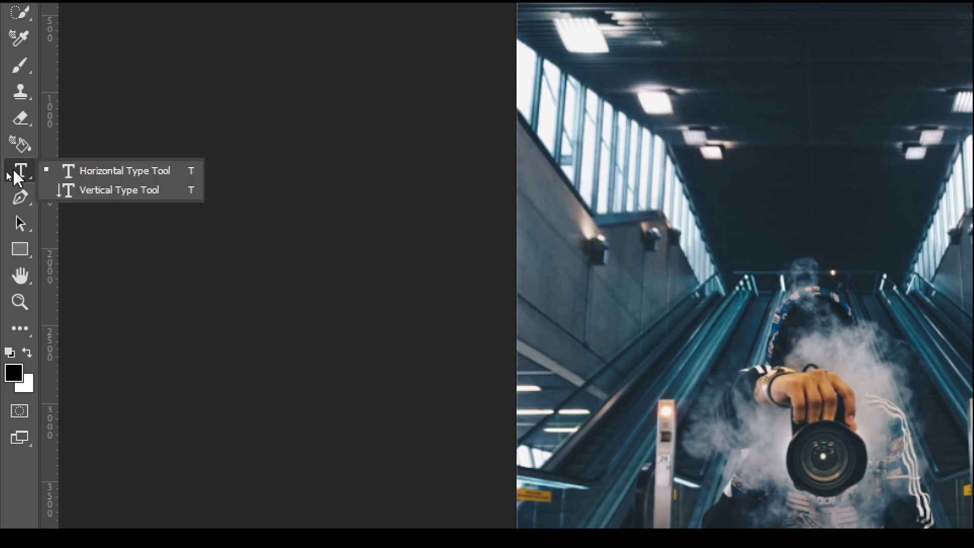
{"action": "left_click", "coordinate": [157, 172]}
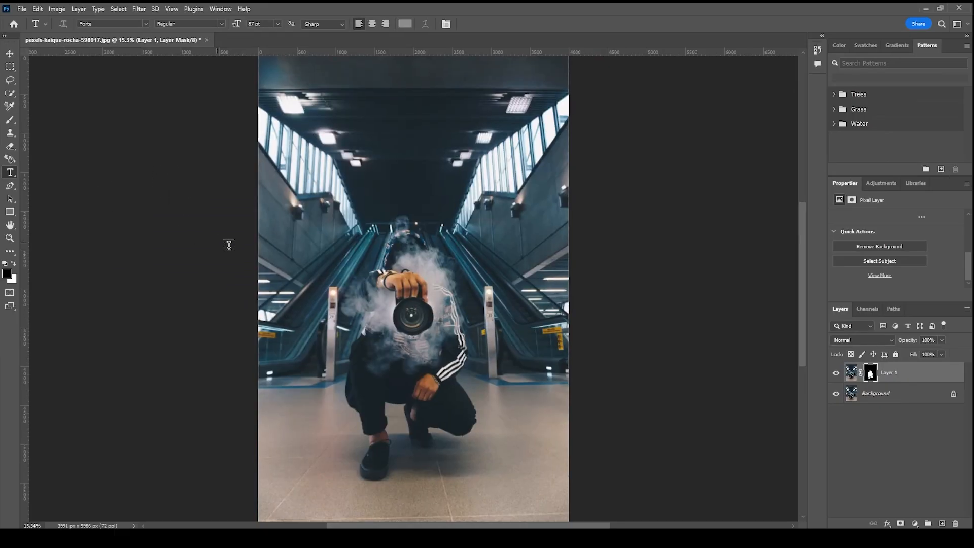
{"action": "left_click", "coordinate": [330, 267]}
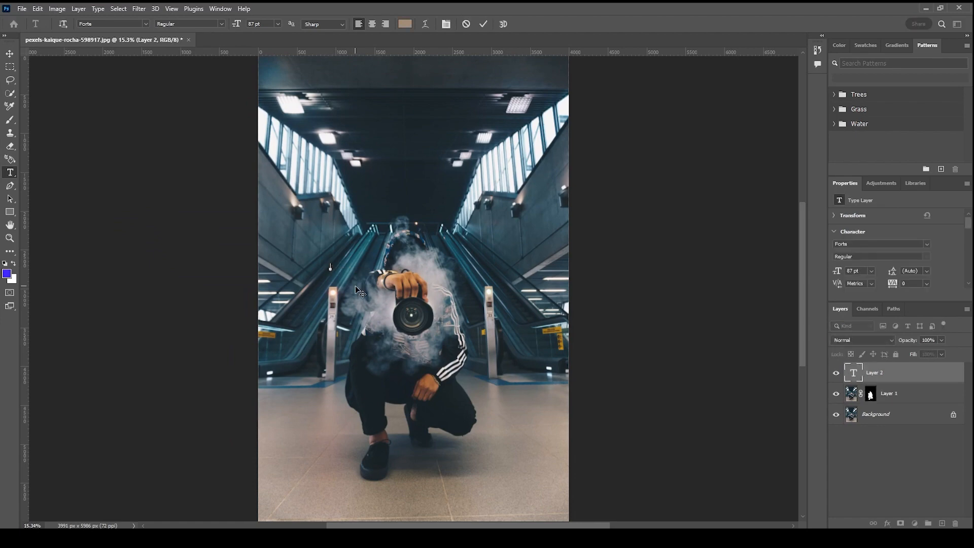
{"action": "type", "text": "Dreams"}
{"action": "key", "text": "ctrl+a"}
{"action": "key", "text": "ctrl+t"}
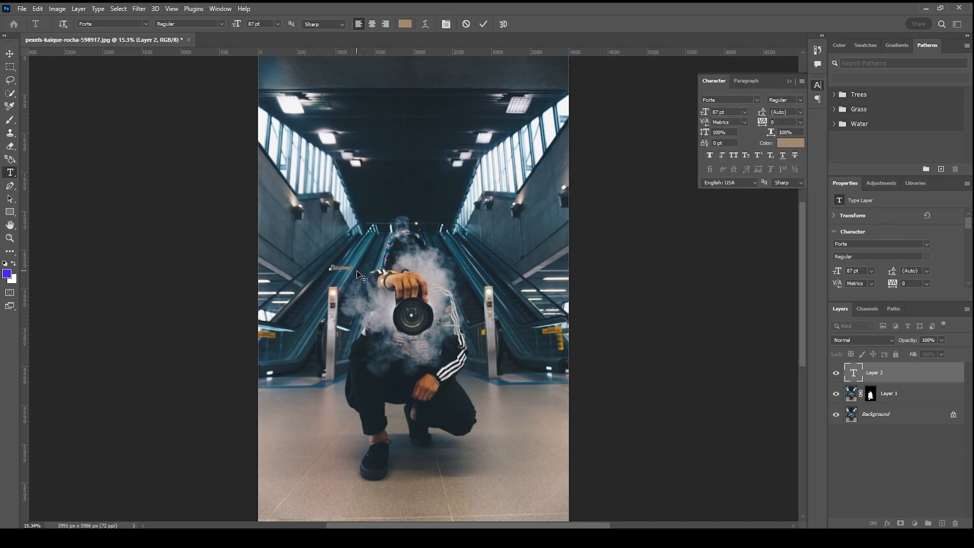
{"action": "left_click", "coordinate": [885, 378]}
{"action": "left_click", "coordinate": [677, 395]}
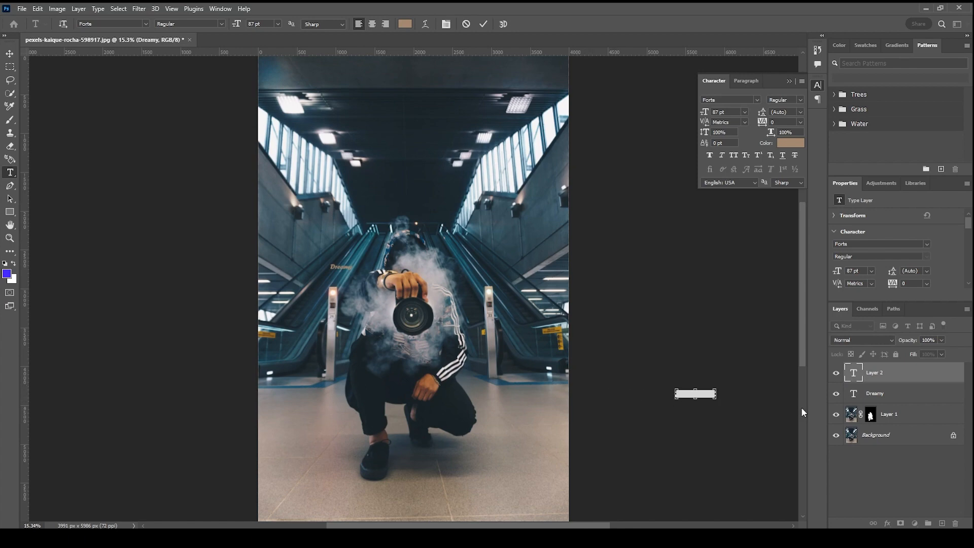
{"action": "left_click_drag", "start_coordinate": [880, 379], "coordinate": [955, 523]}
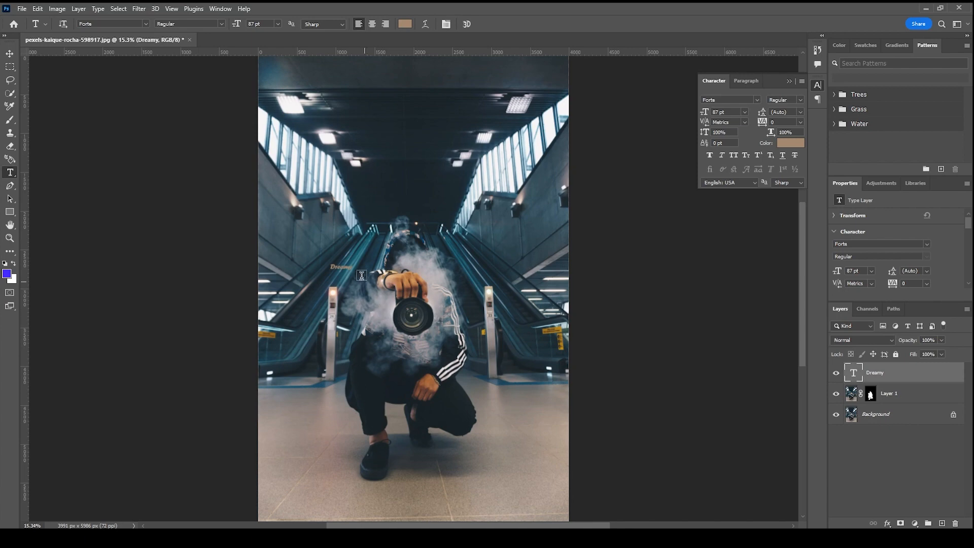
Scale the Dreamy text up to about 1803 pt so it spans the photo's width, centred across the subject's torso
{"action": "left_click", "coordinate": [9, 53]}
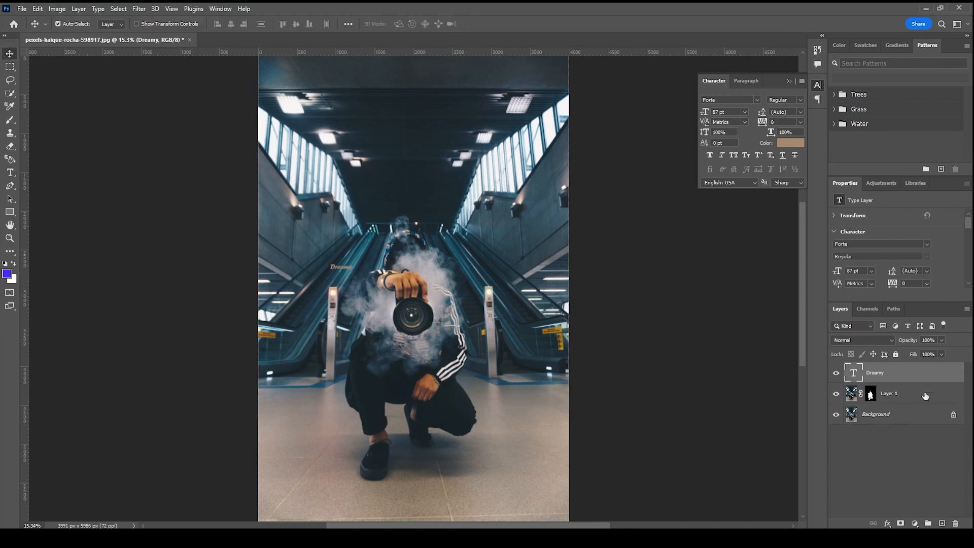
{"action": "key", "text": "ctrl+t"}
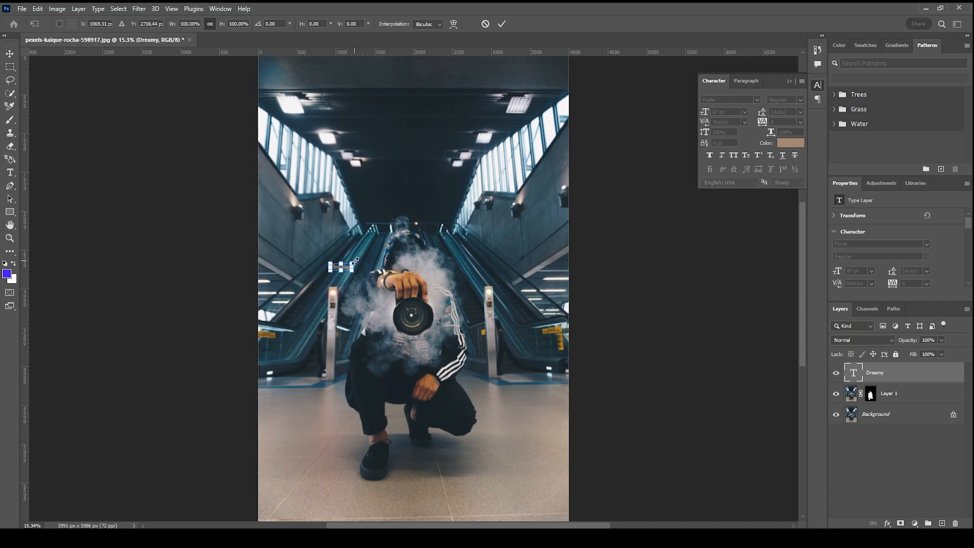
{"action": "left_click_drag", "start_coordinate": [355, 261], "coordinate": [421, 228]}
{"action": "left_click_drag", "start_coordinate": [347, 270], "coordinate": [414, 325]}
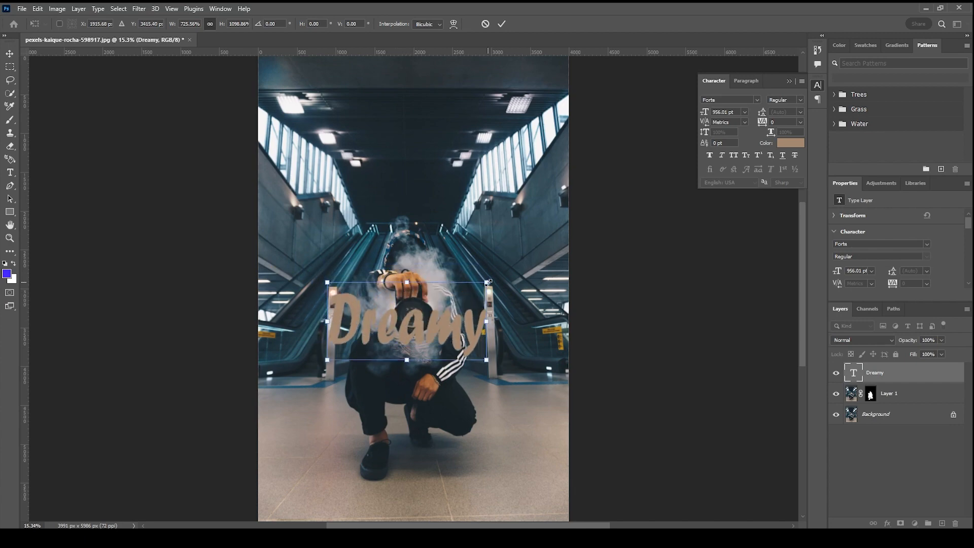
{"action": "left_click_drag", "start_coordinate": [488, 282], "coordinate": [557, 248]}
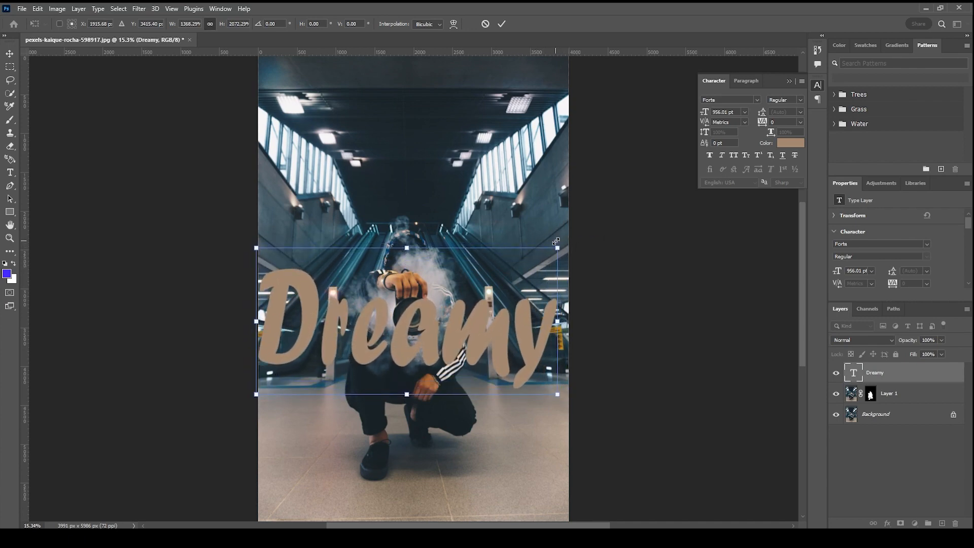
{"action": "left_click_drag", "start_coordinate": [435, 329], "coordinate": [444, 332]}
{"action": "key", "text": "Return"}
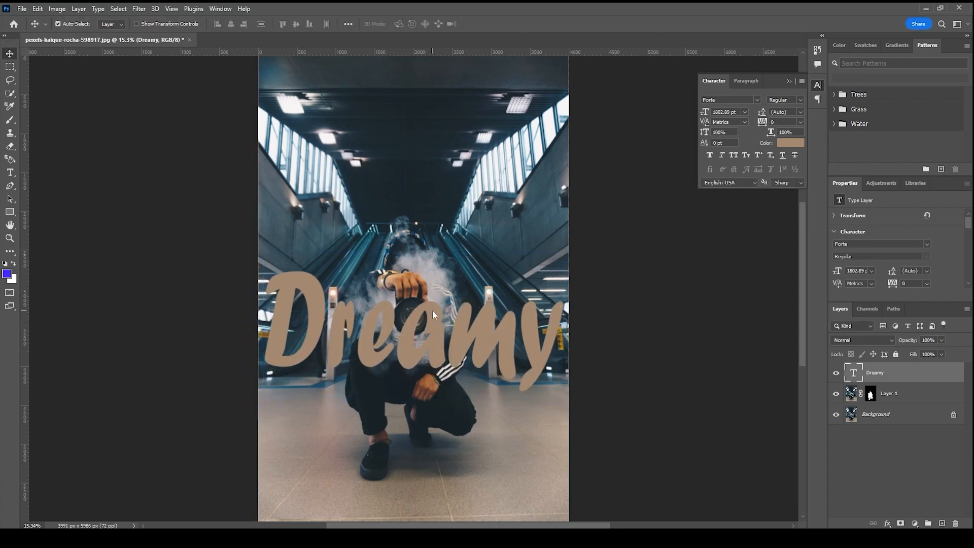
Recolor the Dreamy text to the slate blue #445f71 sampled from the photo, after trying other sampled shades
{"action": "double_click", "coordinate": [463, 345]}
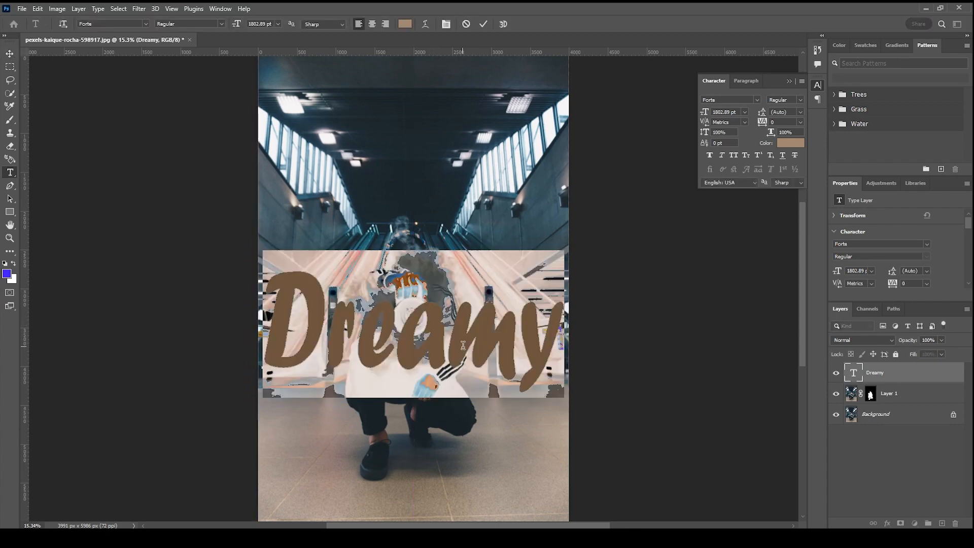
{"action": "left_click", "coordinate": [404, 25]}
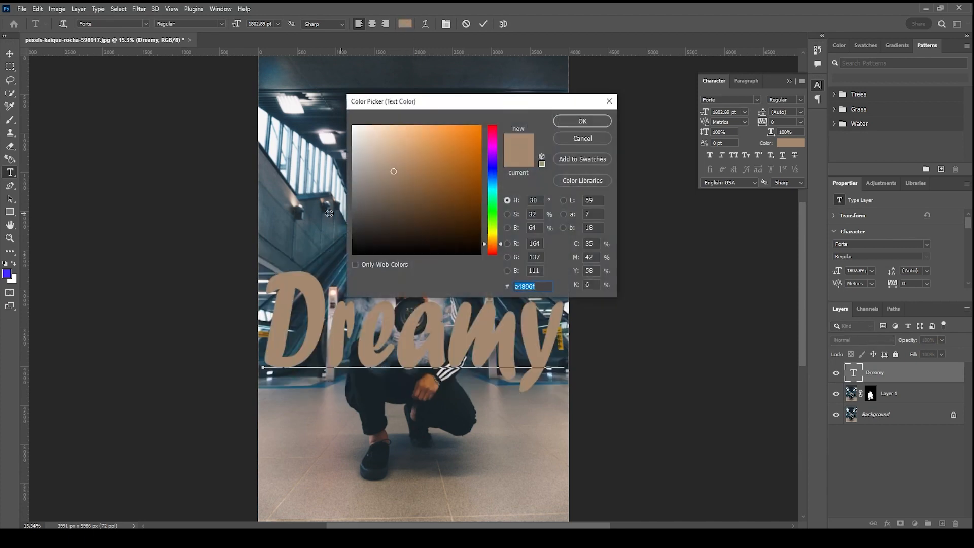
{"action": "left_click", "coordinate": [377, 413]}
{"action": "left_click", "coordinate": [345, 419]}
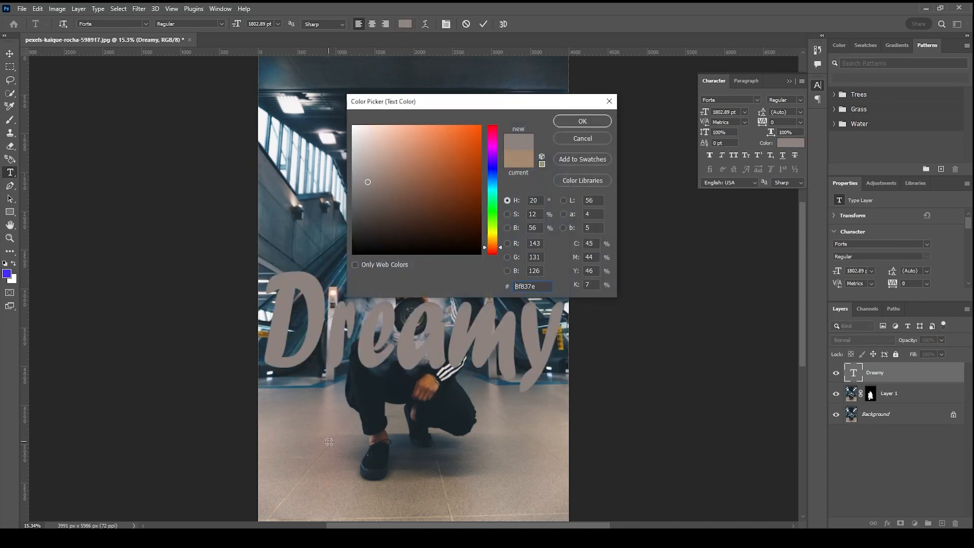
{"action": "left_click", "coordinate": [425, 339]}
{"action": "left_click", "coordinate": [454, 303]}
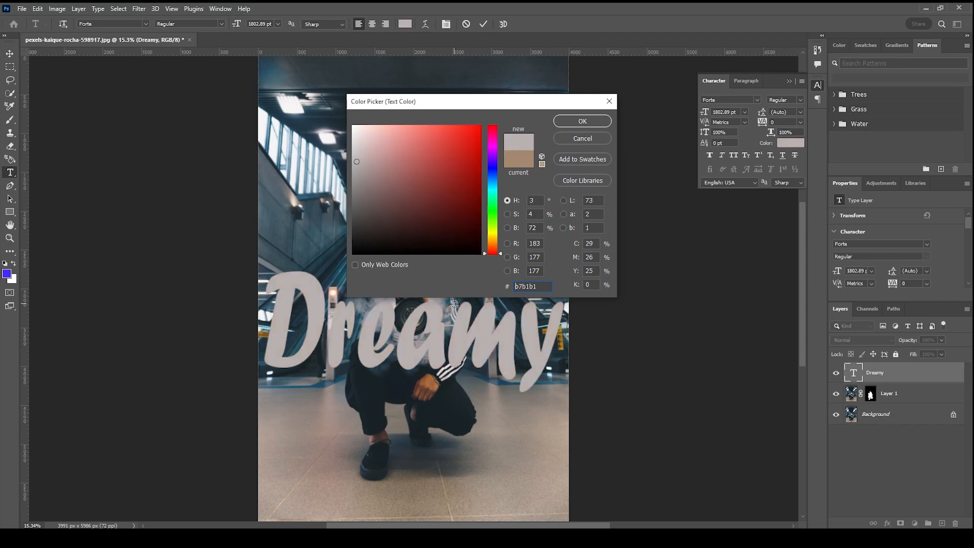
{"action": "left_click", "coordinate": [409, 435]}
{"action": "mouse_move", "coordinate": [358, 168]}
{"action": "left_mouse_down"}
{"action": "mouse_move", "coordinate": [357, 115]}
{"action": "mouse_move", "coordinate": [385, 120]}
{"action": "mouse_move", "coordinate": [343, 113]}
{"action": "mouse_move", "coordinate": [350, 244]}
{"action": "mouse_move", "coordinate": [453, 287]}
{"action": "mouse_move", "coordinate": [427, 300]}
{"action": "left_mouse_up"}
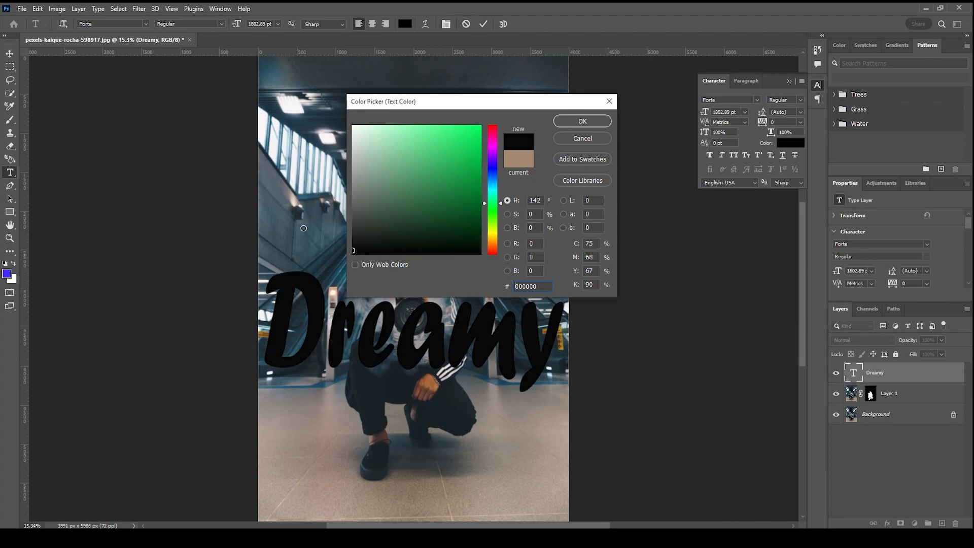
{"action": "left_click_drag", "start_coordinate": [303, 228], "coordinate": [294, 133]}
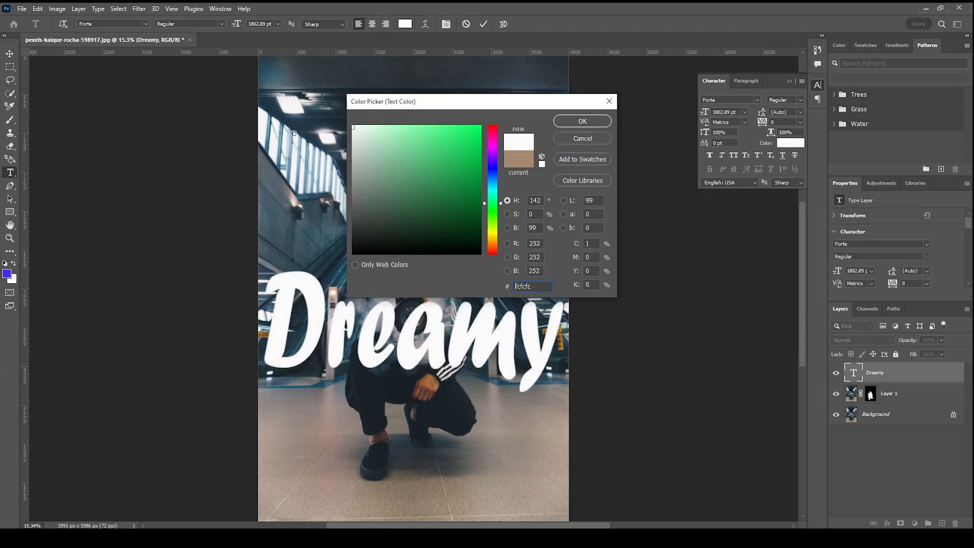
{"action": "left_click", "coordinate": [301, 232]}
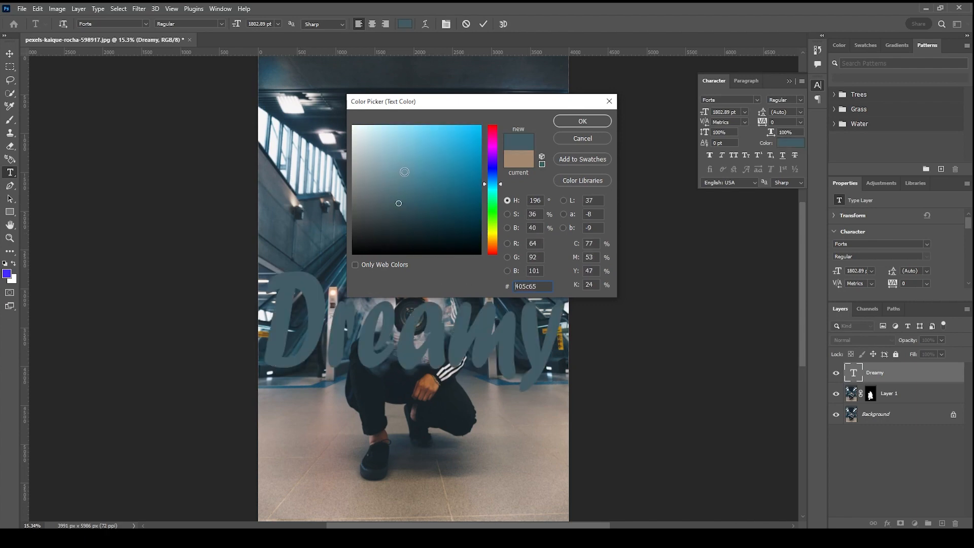
{"action": "left_click", "coordinate": [334, 430]}
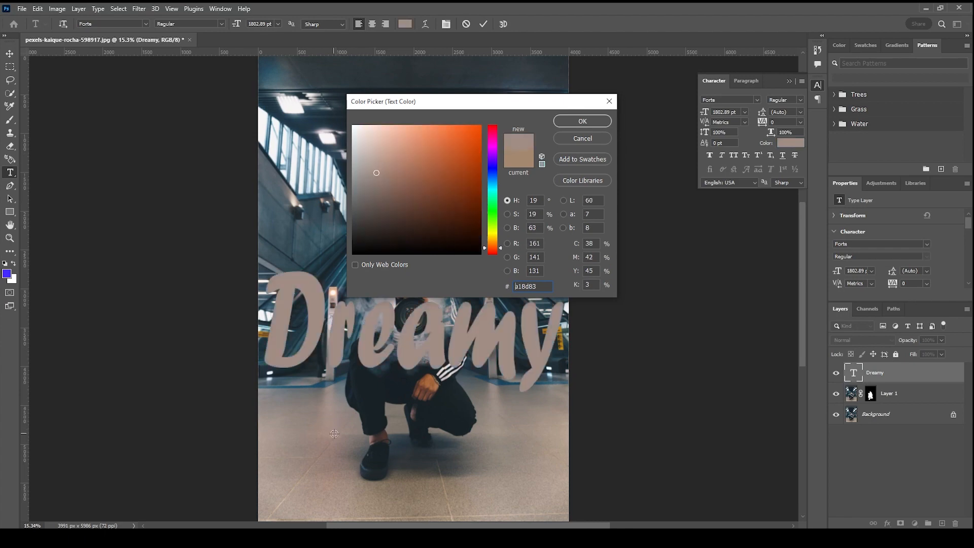
{"action": "left_click", "coordinate": [333, 477]}
{"action": "left_click", "coordinate": [328, 393]}
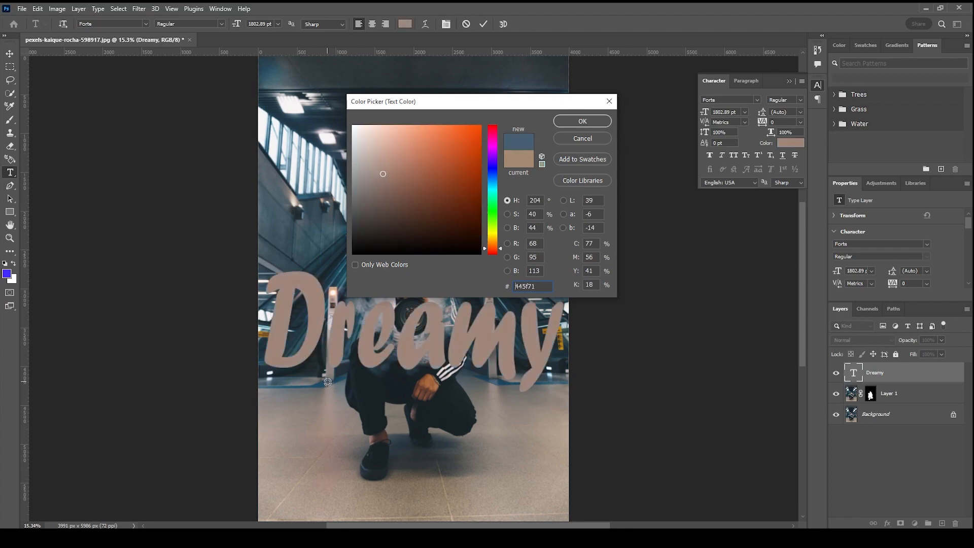
{"action": "left_click", "coordinate": [582, 121]}
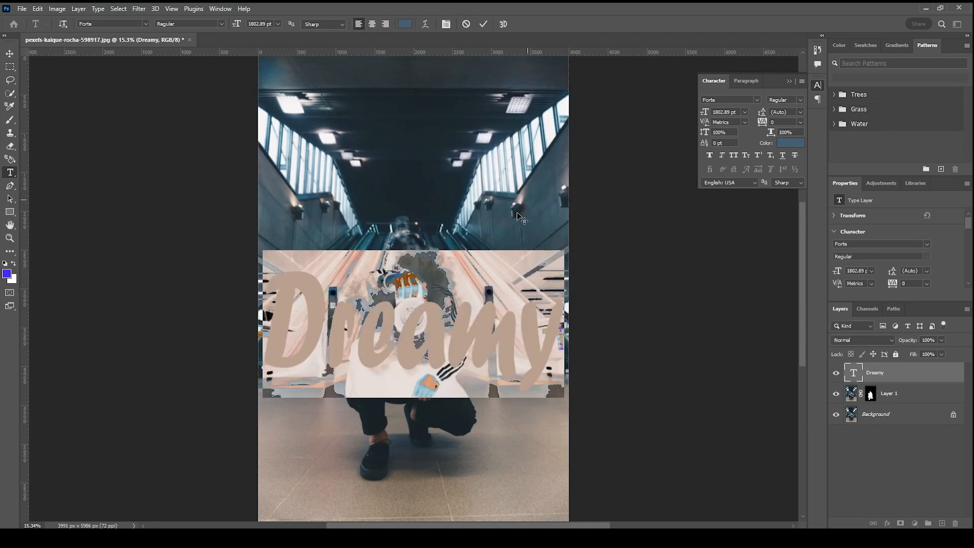
{"action": "left_click", "coordinate": [481, 24]}
Nudge the Dreamy text slightly within the photo and collapse the floating character settings
{"action": "key", "text": "v"}
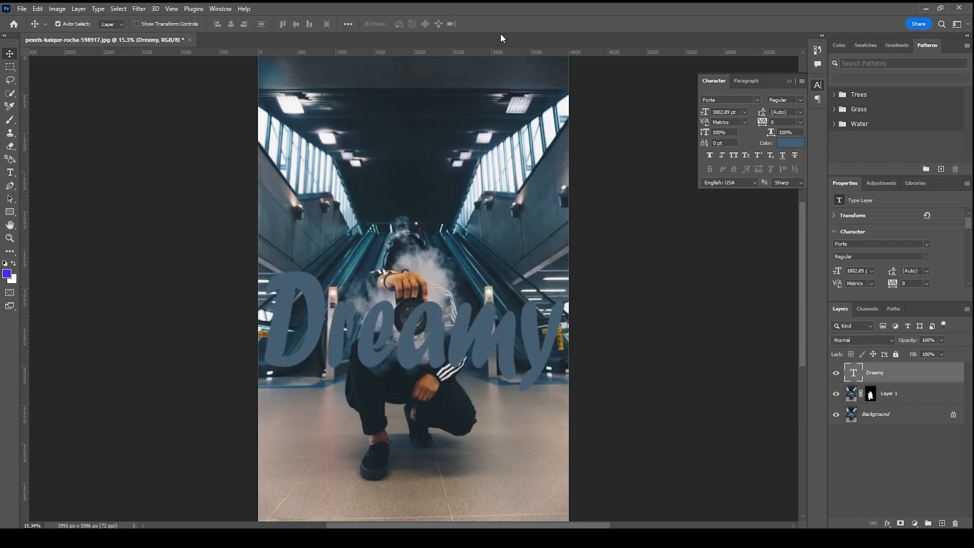
{"action": "left_click_drag", "start_coordinate": [478, 339], "coordinate": [474, 335]}
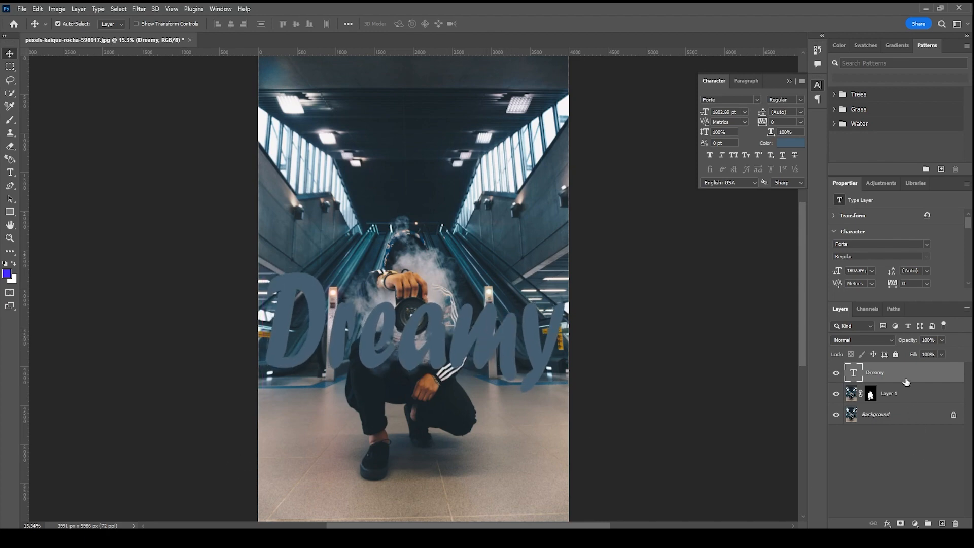
{"action": "left_click", "coordinate": [790, 80]}
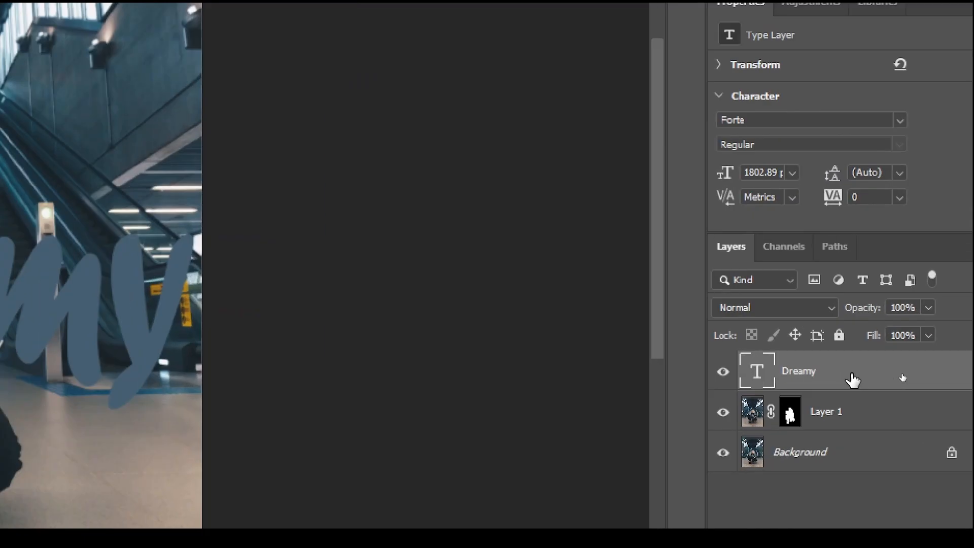
Duplicate the Dreamy text layer and place the copy between Layer 1 and the Background
{"action": "key", "text": "ctrl+j"}
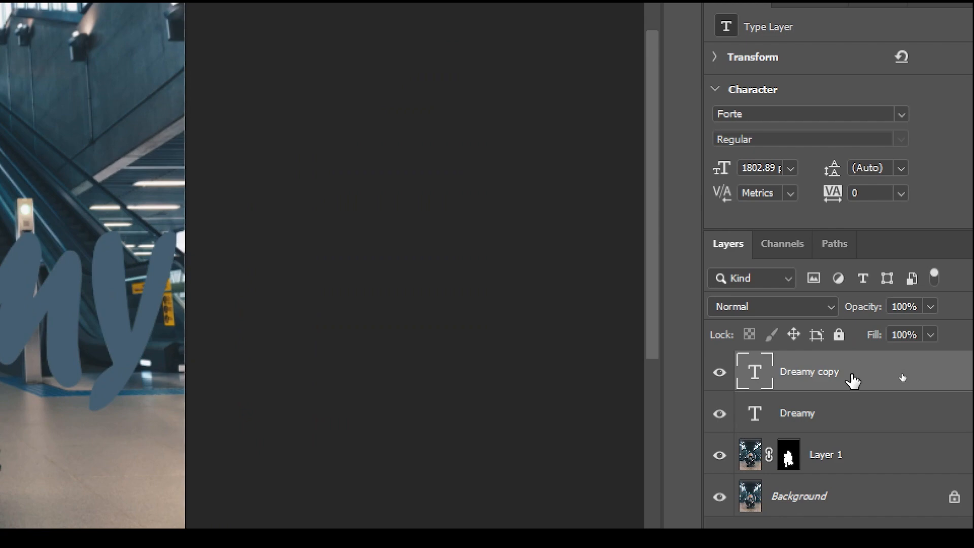
{"action": "left_click_drag", "start_coordinate": [853, 380], "coordinate": [853, 469]}
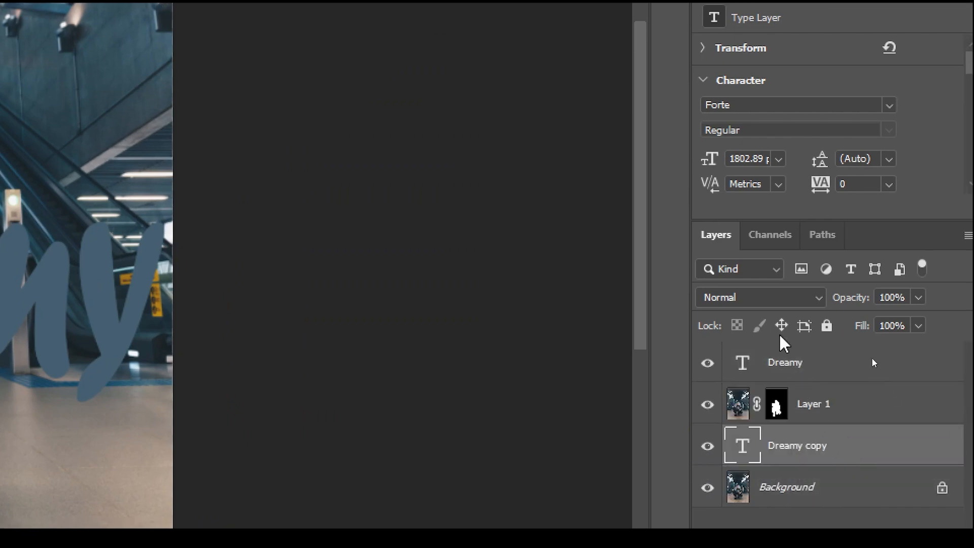
Set the fill of the original Dreamy text layer above Layer 1 to 0%
{"action": "left_click", "coordinate": [780, 367]}
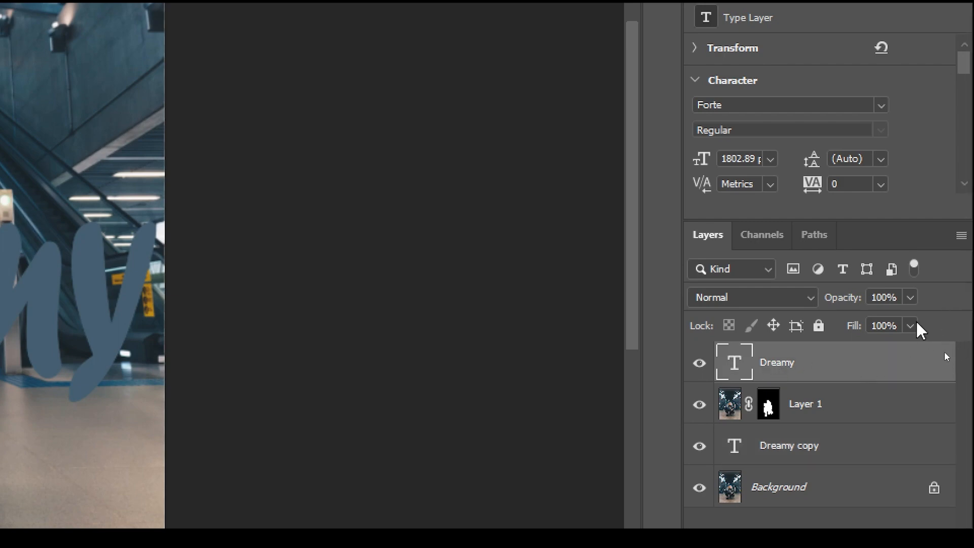
{"action": "left_click", "coordinate": [911, 326]}
{"action": "left_click_drag", "start_coordinate": [911, 350], "coordinate": [746, 370]}
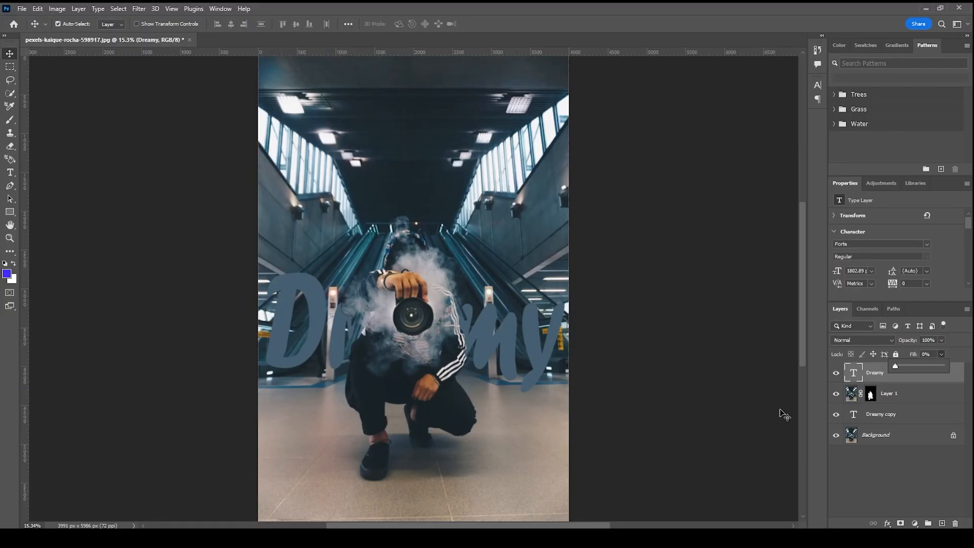
{"action": "left_click", "coordinate": [784, 415]}
Add a white Stroke effect positioned inside to the Dreamy text layer above Layer 1
{"action": "left_click", "coordinate": [882, 380]}
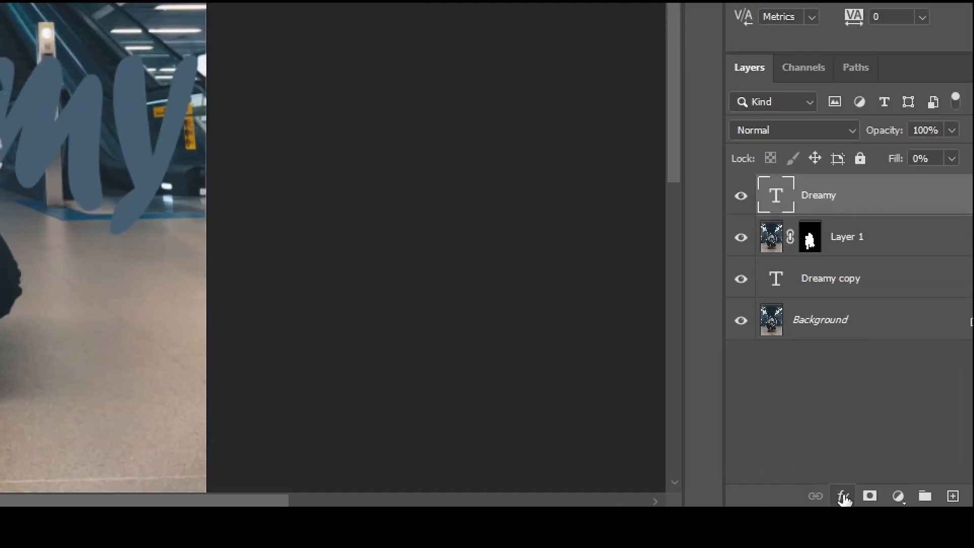
{"action": "left_click", "coordinate": [888, 523]}
{"action": "left_click", "coordinate": [842, 341]}
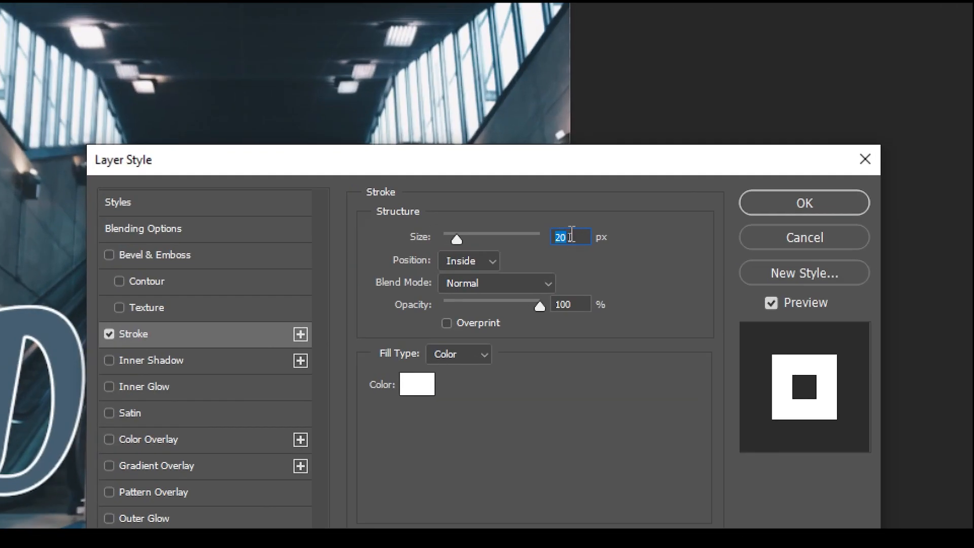
Try thinner stroke widths down to 12 px on the Dreamy text and return the size to 20 px
{"action": "key", "text": "Down"}
{"action": "key", "text": "Down"}
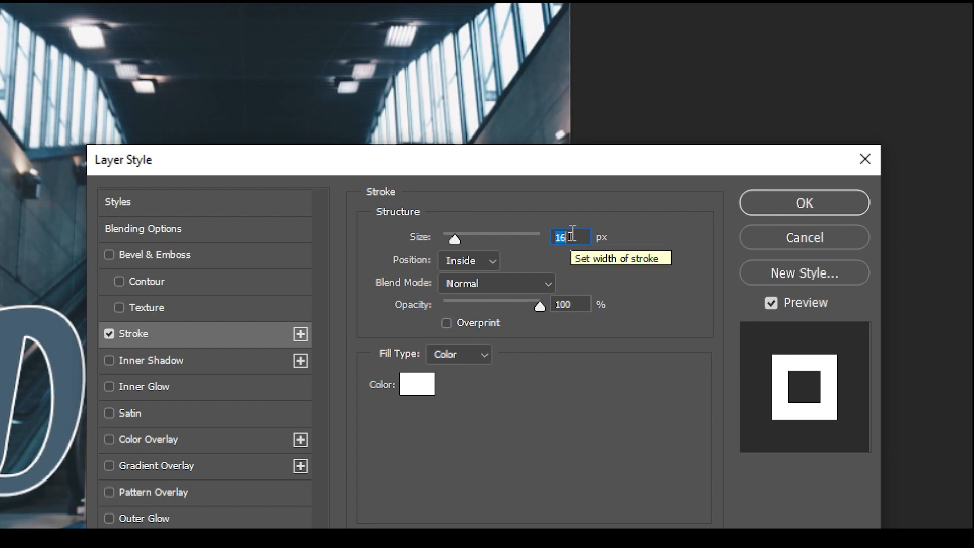
{"action": "key", "text": "Down"}
{"action": "key", "text": "Down"}
{"action": "key", "text": "Down"}
{"action": "key", "text": "Down"}
{"action": "key", "text": "Down"}
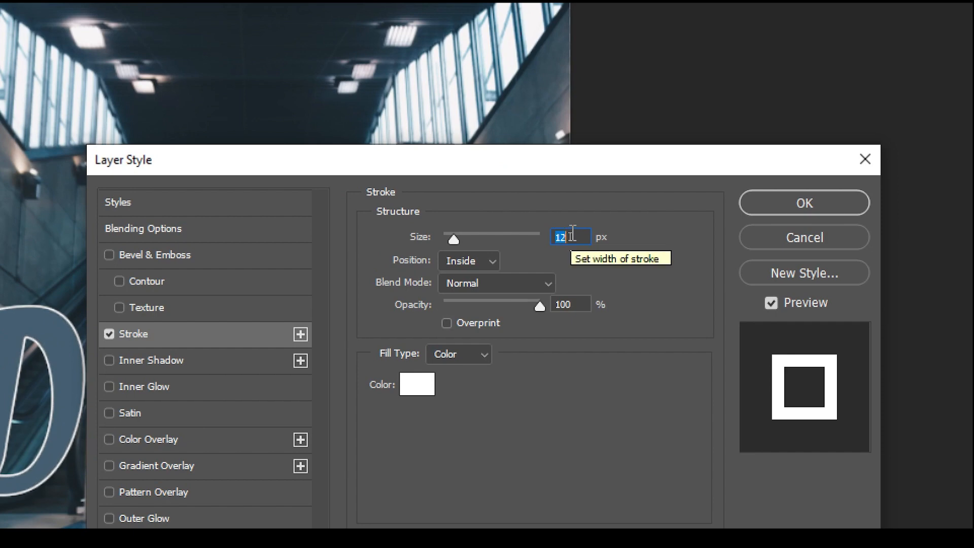
{"action": "key", "text": "Up"}
{"action": "key", "text": "Up"}
{"action": "key", "text": "Up"}
{"action": "key", "text": "Up"}
{"action": "key", "text": "Up"}
{"action": "key", "text": "Up"}
{"action": "key", "text": "Up"}
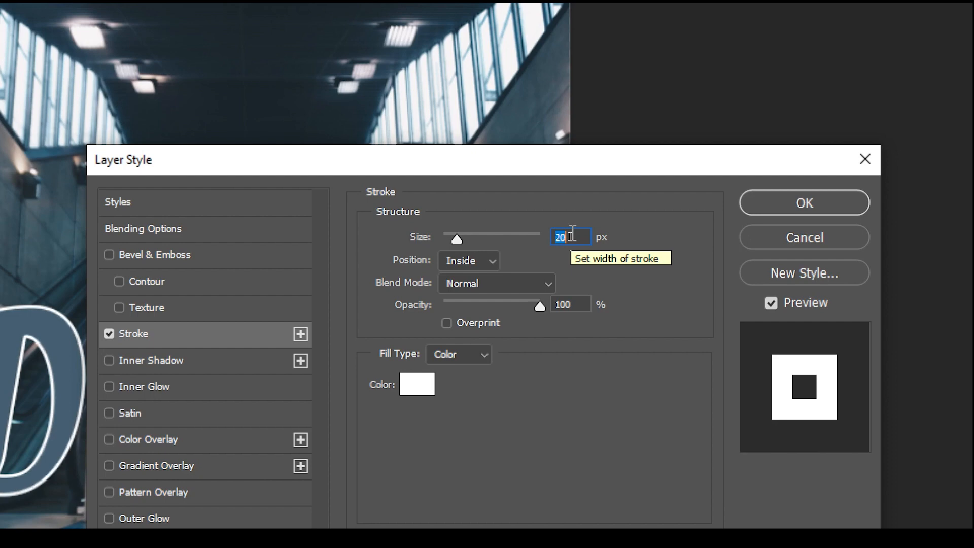
Keep the stroke color at white #ffffff and apply the layer style to the Dreamy text
{"action": "left_click", "coordinate": [416, 388]}
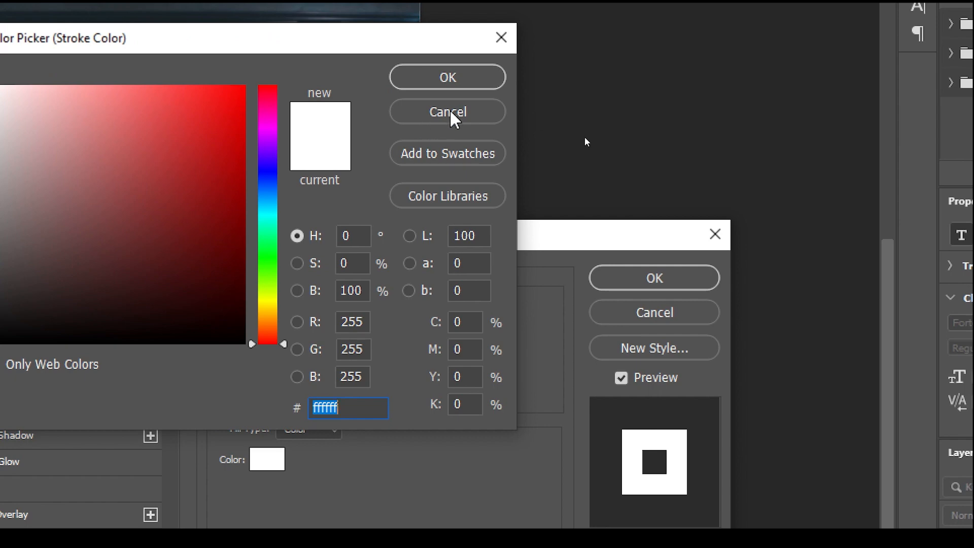
{"action": "left_click", "coordinate": [449, 112]}
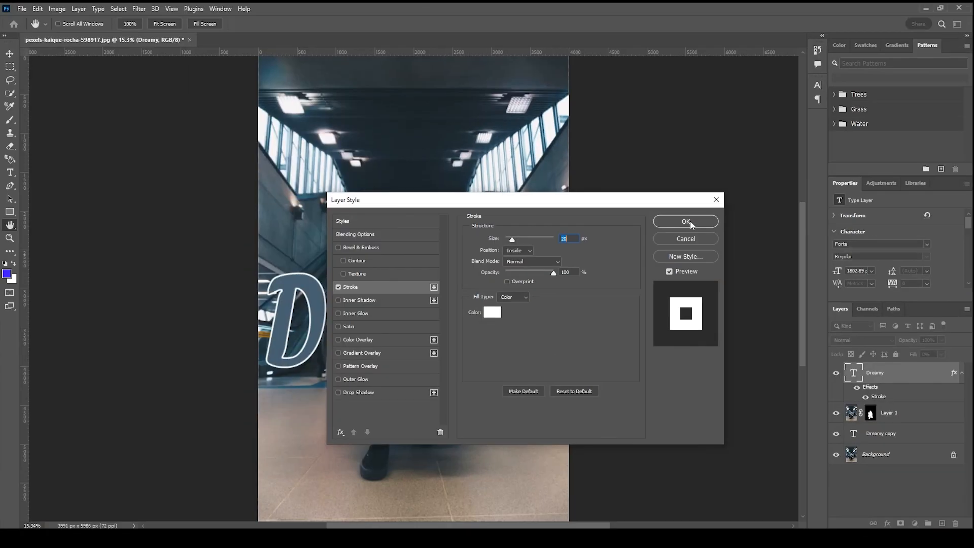
{"action": "left_click", "coordinate": [655, 198]}
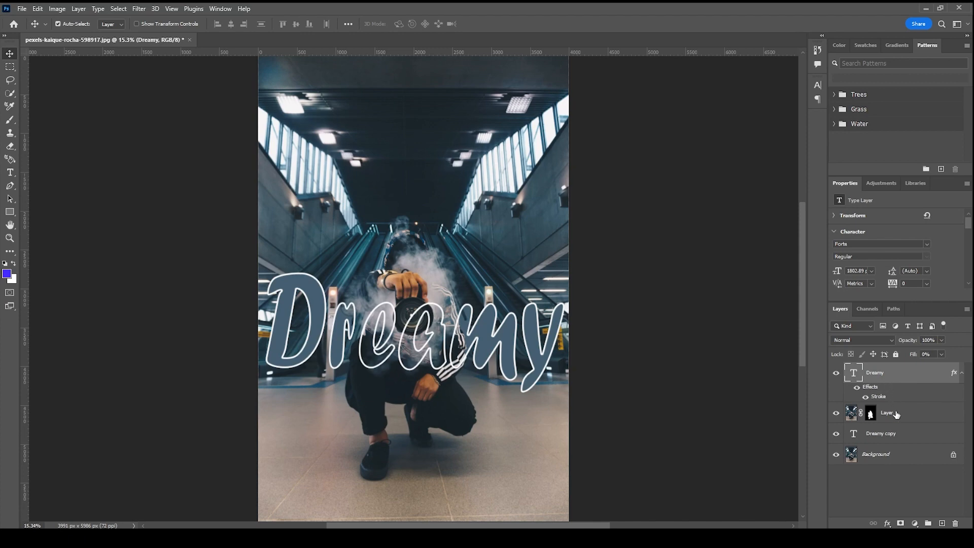
Link the Dreamy and Dreamy copy text layers and move them together slightly within the photo
{"action": "left_click", "coordinate": [898, 435], "text": "ctrl"}
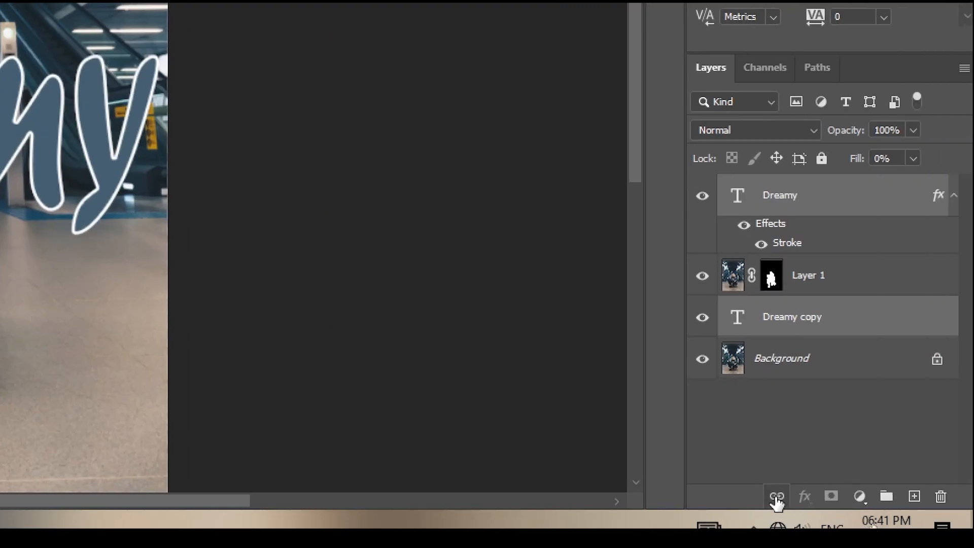
{"action": "left_click", "coordinate": [777, 497]}
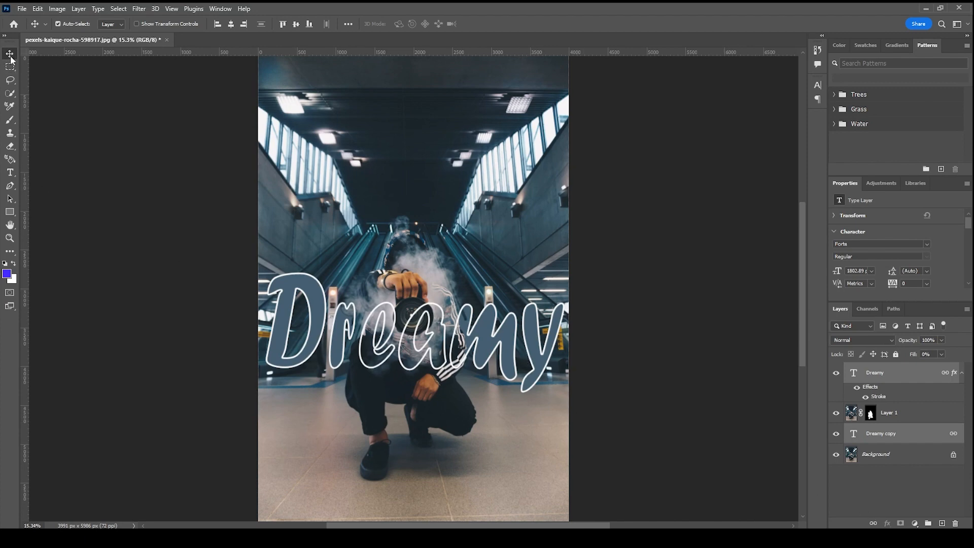
{"action": "mouse_move", "coordinate": [478, 326]}
{"action": "left_mouse_down"}
{"action": "mouse_move", "coordinate": [480, 231]}
{"action": "mouse_move", "coordinate": [476, 453]}
{"action": "mouse_move", "coordinate": [482, 312]}
{"action": "mouse_move", "coordinate": [481, 345]}
{"action": "left_mouse_up"}
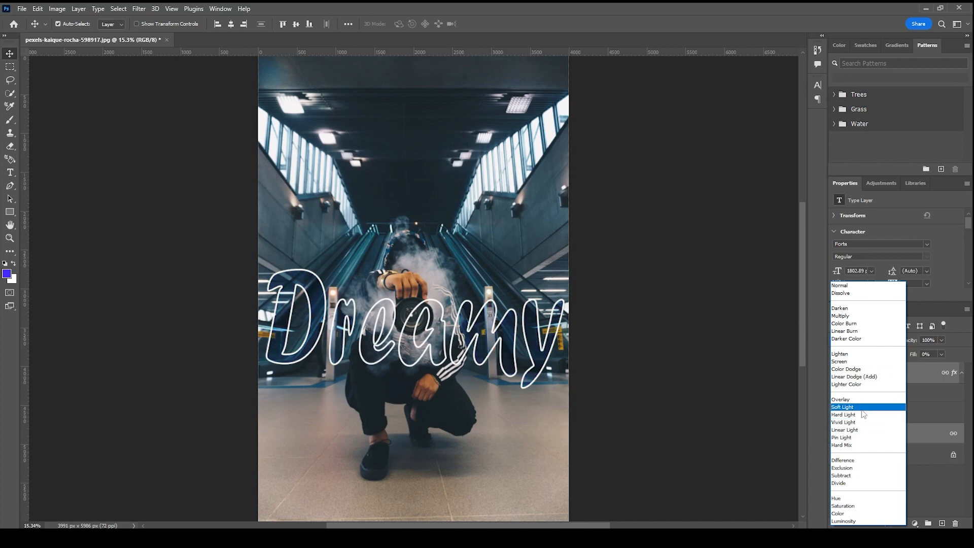
Try the Soft Light and Color Dodge blend modes on both text layers and move the linked text lower over the photographer
{"action": "left_click", "coordinate": [862, 408]}
{"action": "mouse_move", "coordinate": [509, 341]}
{"action": "left_mouse_down"}
{"action": "mouse_move", "coordinate": [513, 472]}
{"action": "mouse_move", "coordinate": [510, 284]}
{"action": "mouse_move", "coordinate": [513, 349]}
{"action": "left_mouse_up"}
{"action": "left_click", "coordinate": [863, 339]}
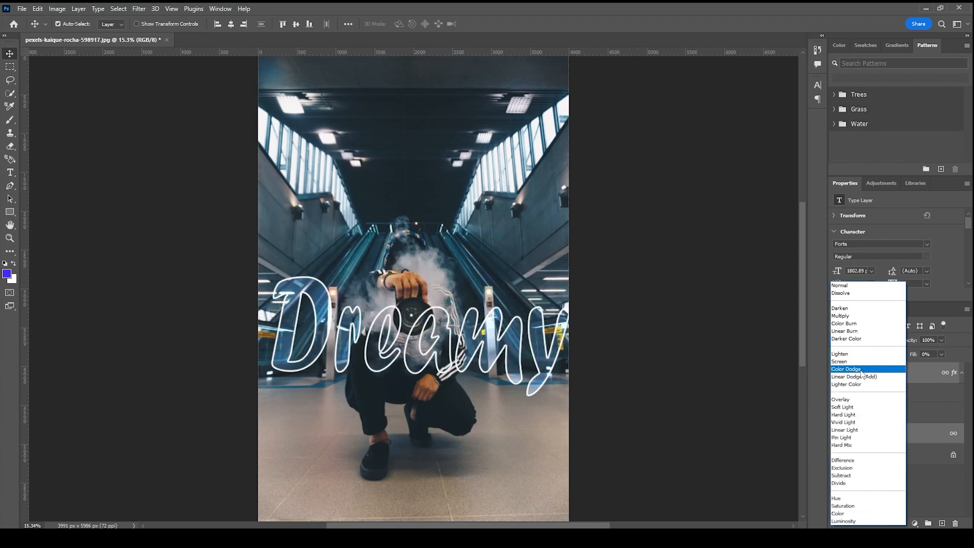
{"action": "left_click", "coordinate": [862, 370]}
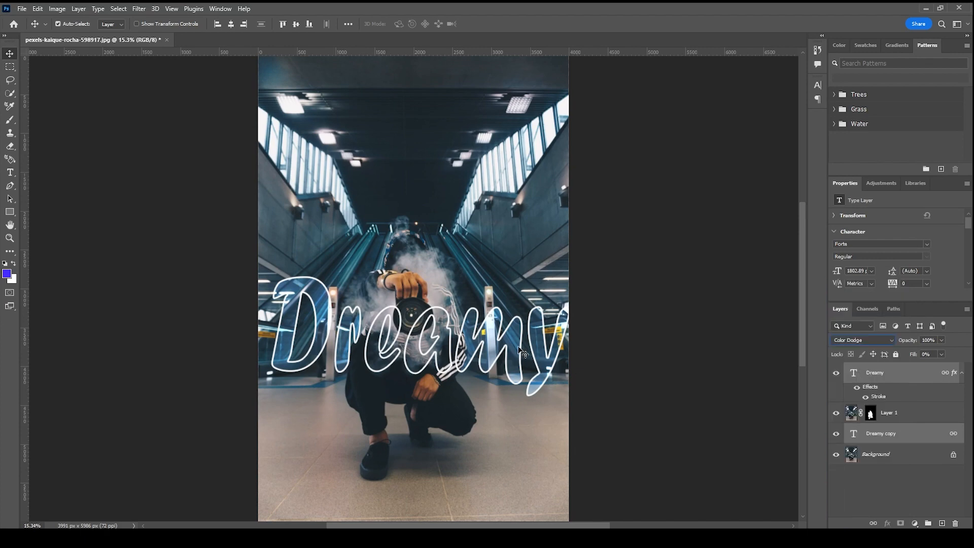
{"action": "left_click_drag", "start_coordinate": [522, 353], "coordinate": [512, 369]}
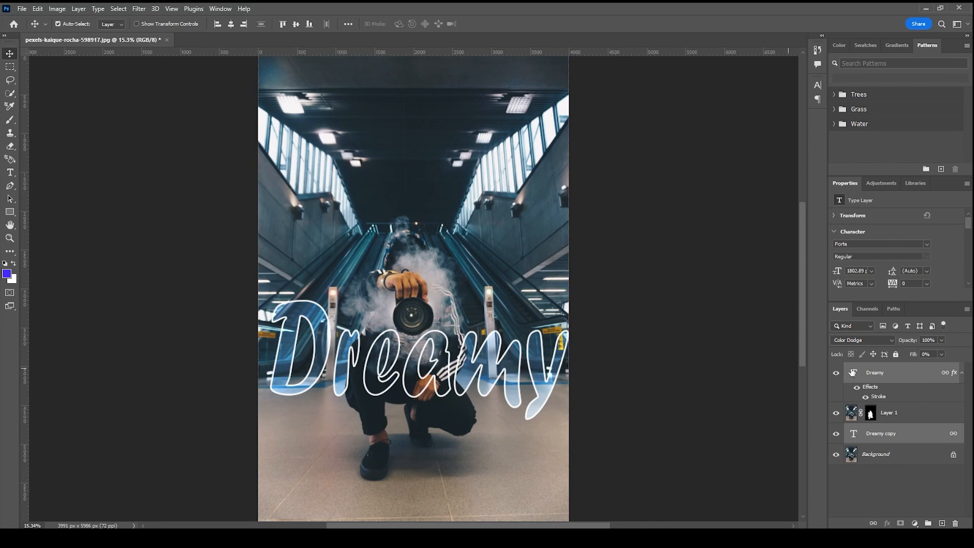
Set the blend mode of both linked text layers to Divide after trying Darken
{"action": "left_click", "coordinate": [856, 342]}
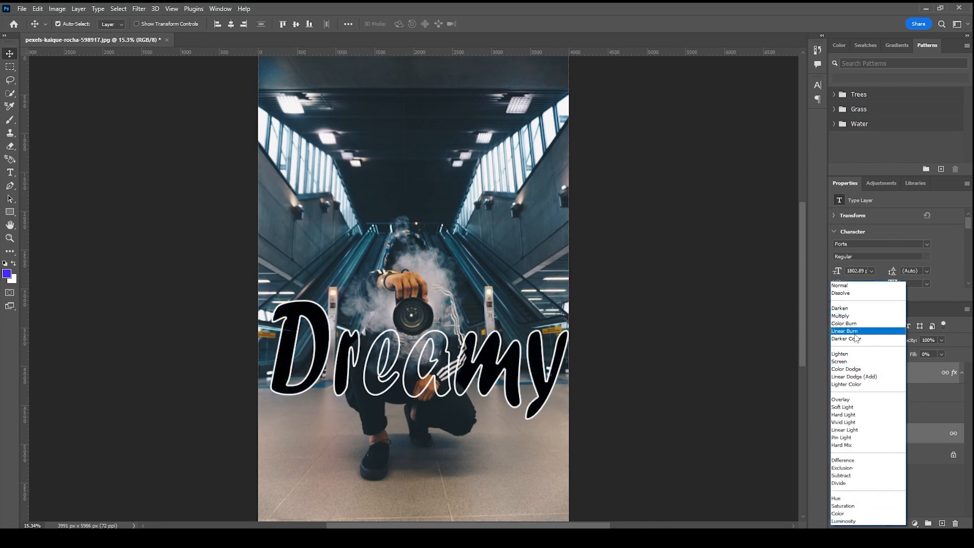
{"action": "left_click", "coordinate": [857, 309]}
{"action": "left_click", "coordinate": [858, 340]}
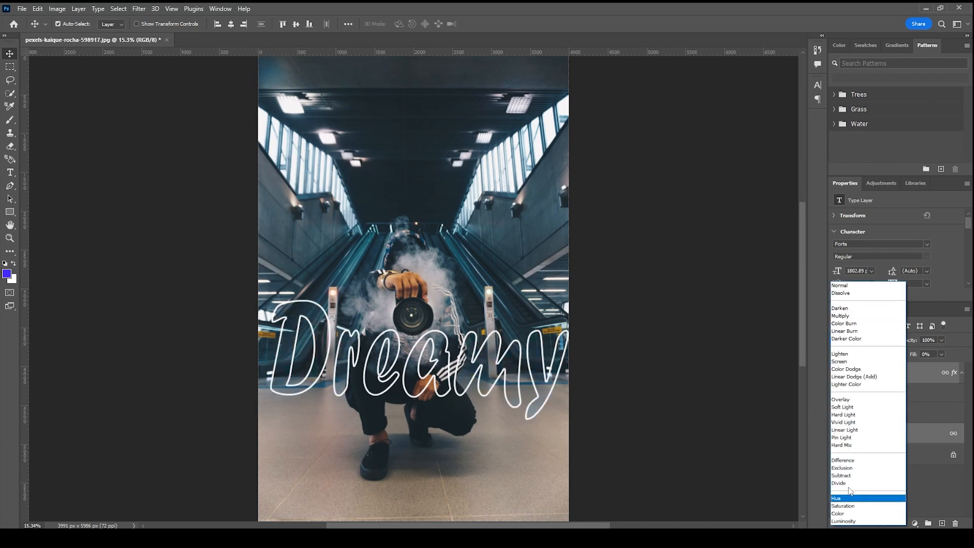
{"action": "left_click", "coordinate": [851, 483]}
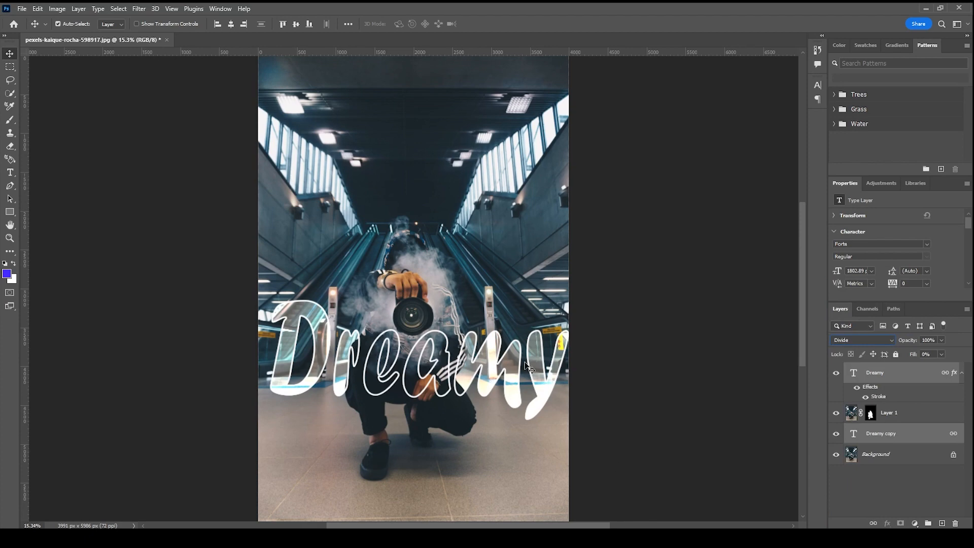